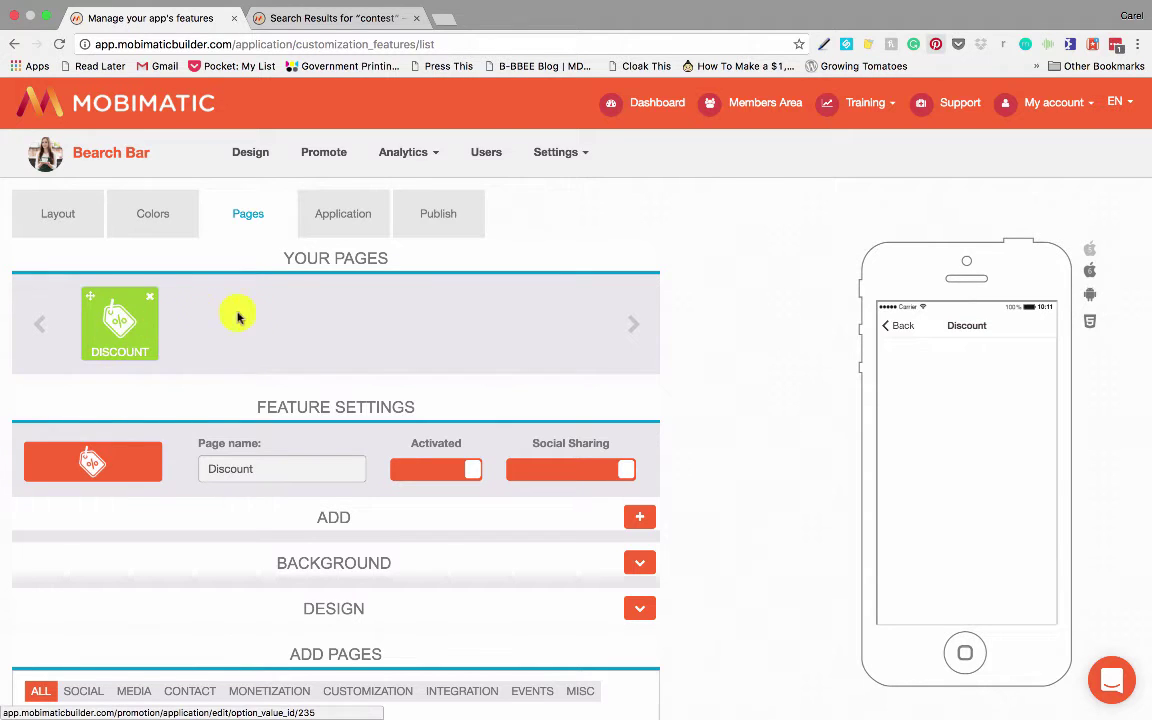
Replace the page name 'Discount' with 'Special Deals'.
scroll(206, 314, "down", 3)
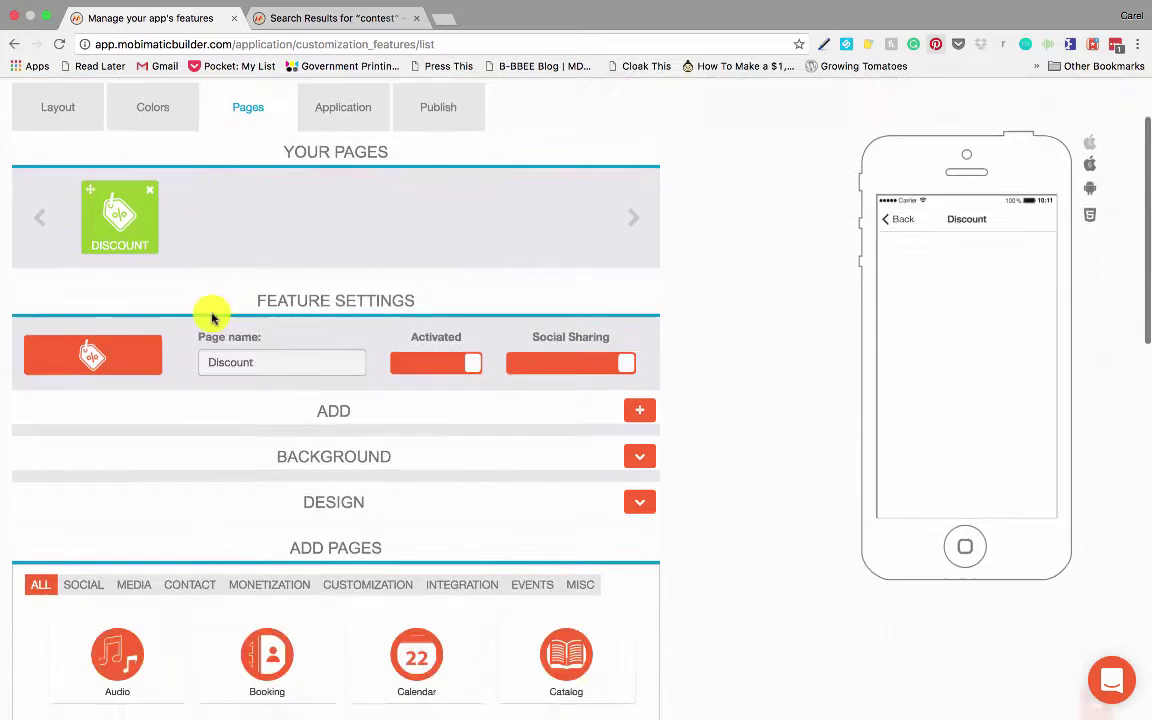
scroll(230, 290, "down", 2)
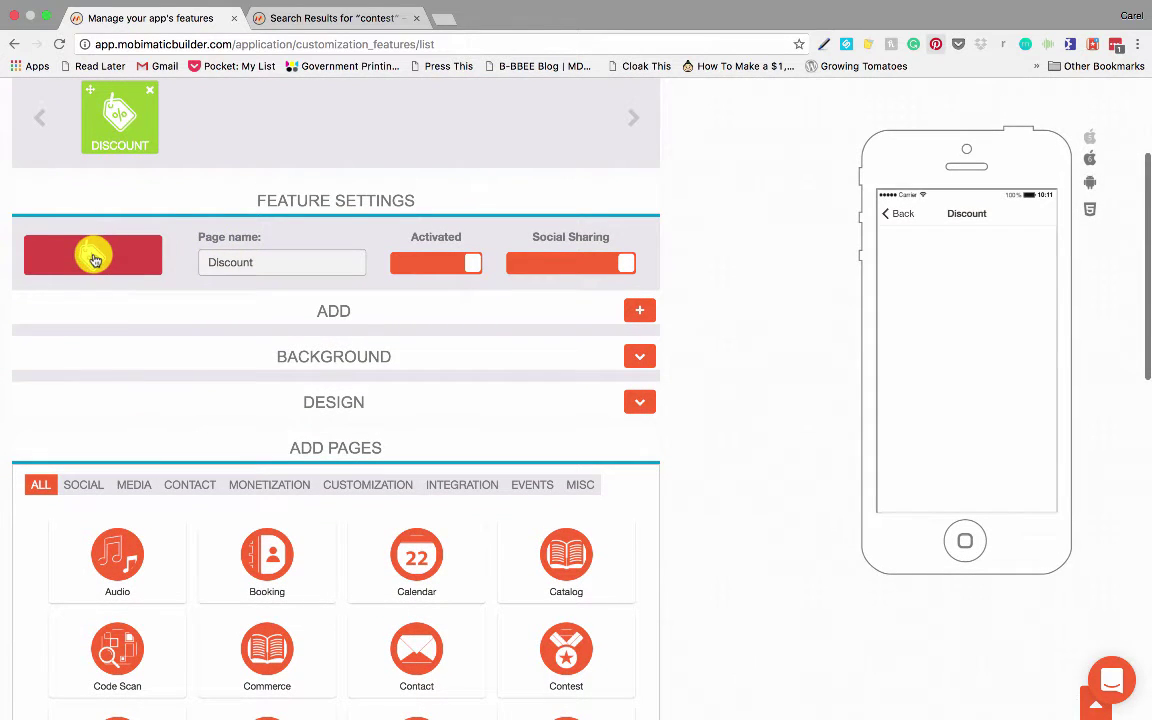
left_click(277, 261)
left_click_drag(277, 261, 167, 255)
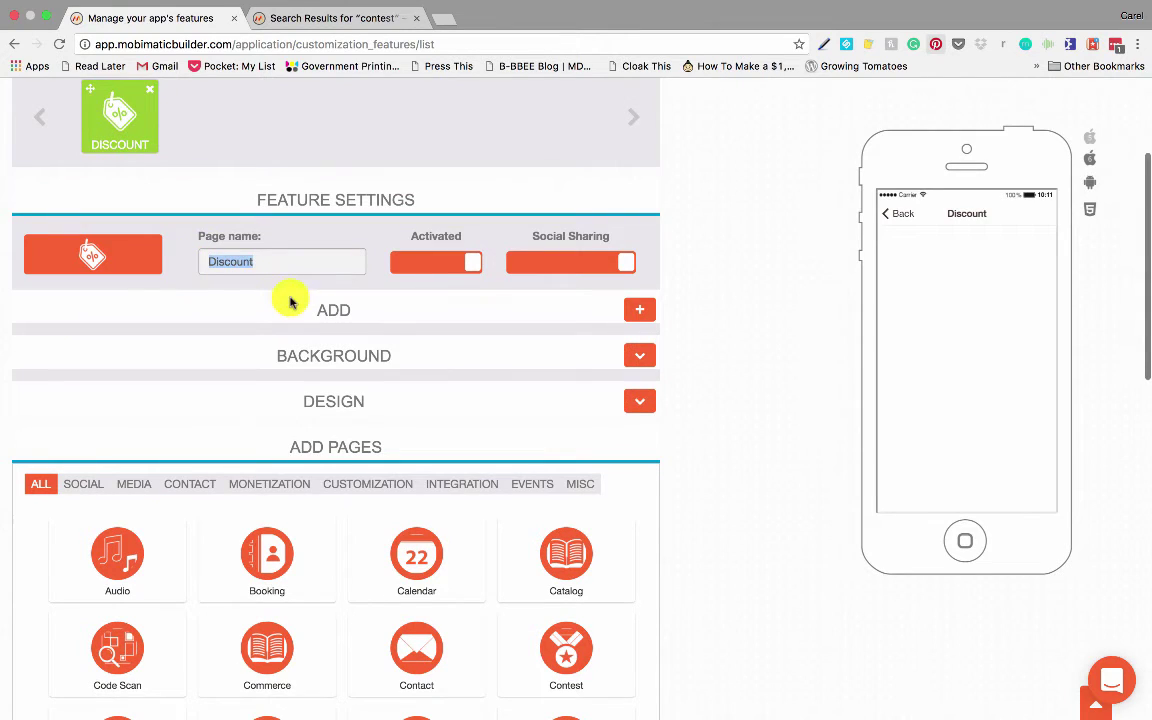
type("Spe")
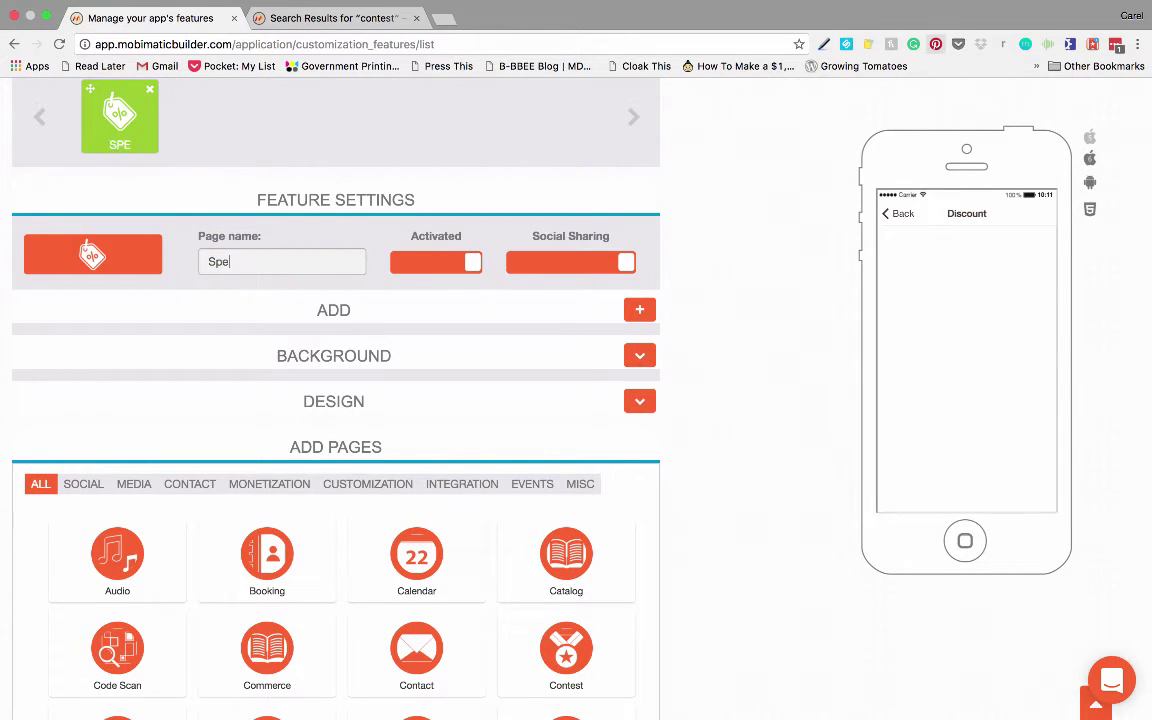
type("cial Deals")
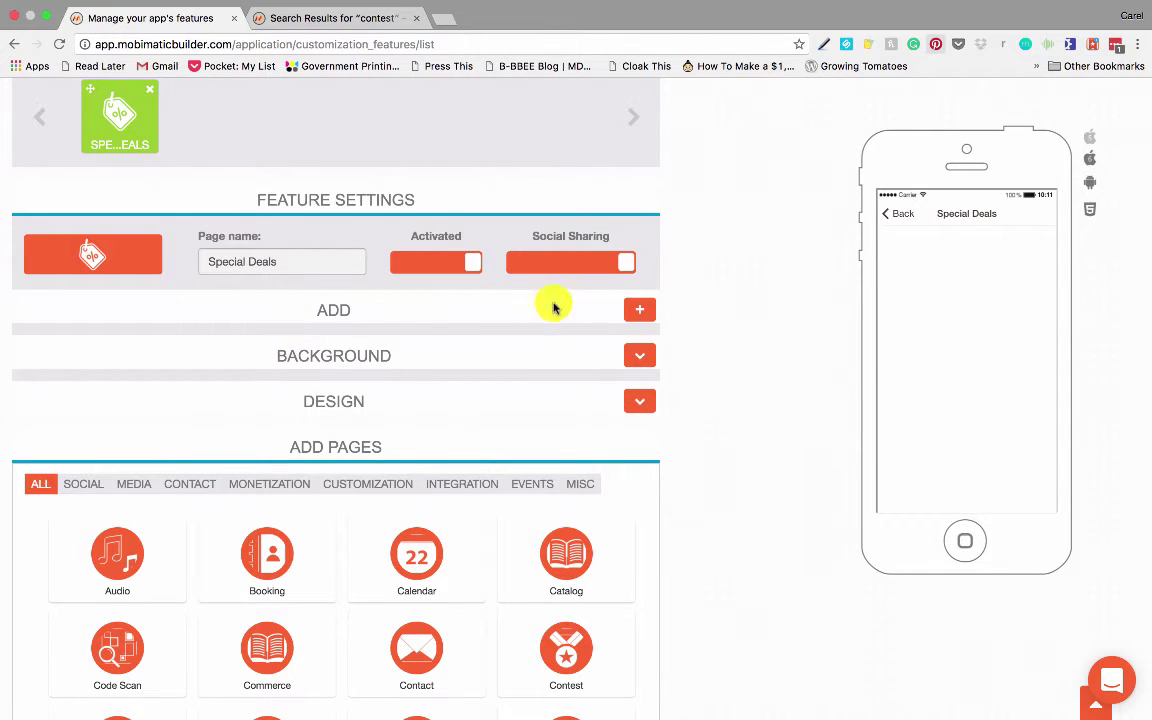
Add a new discount and upload and crop the sunset beach photo as its picture.
left_click(640, 311)
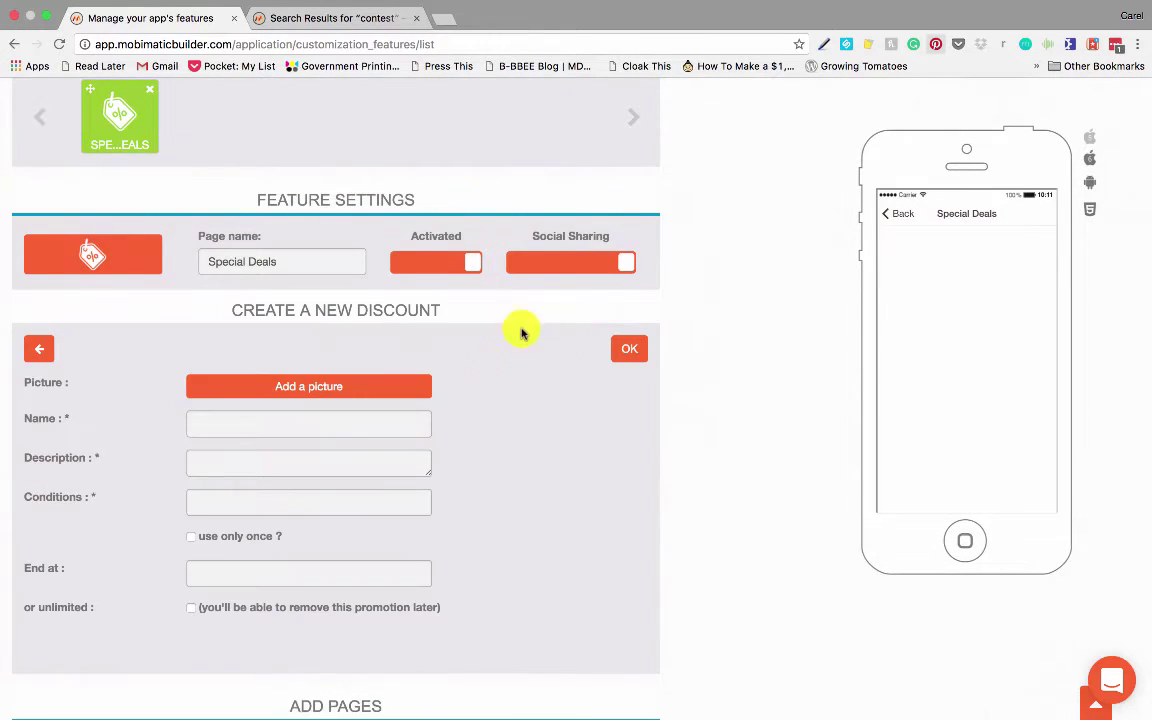
scroll(457, 390, "down", 3)
left_click(323, 252)
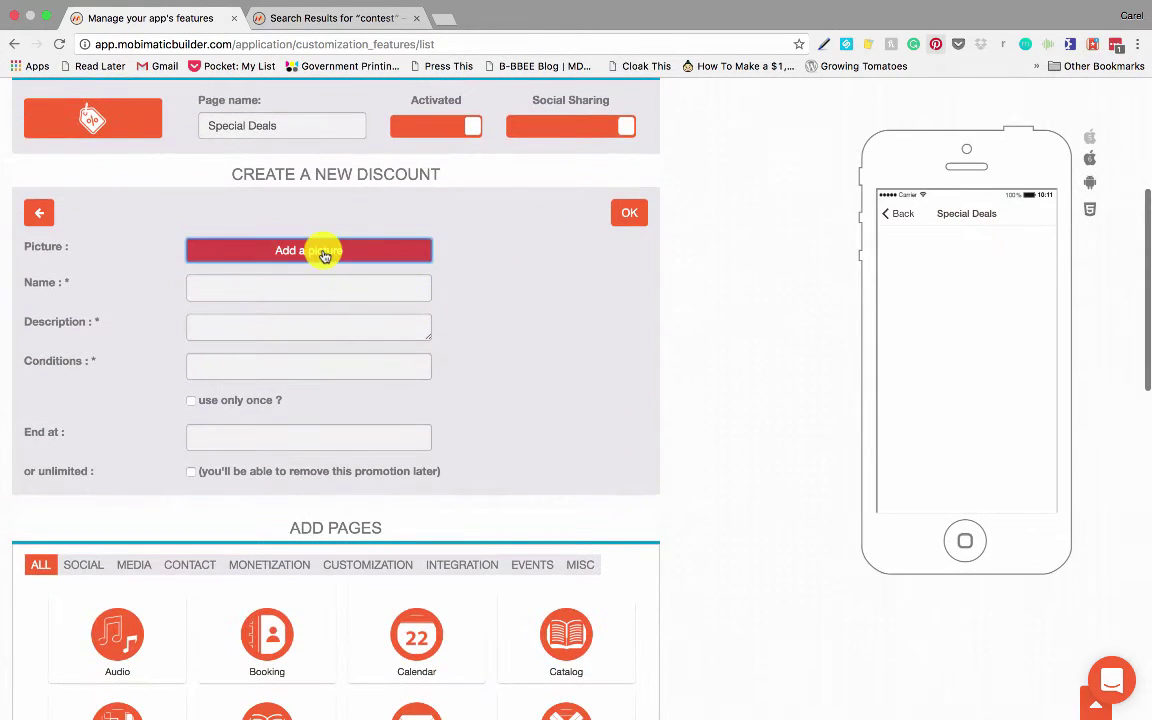
left_click(820, 337)
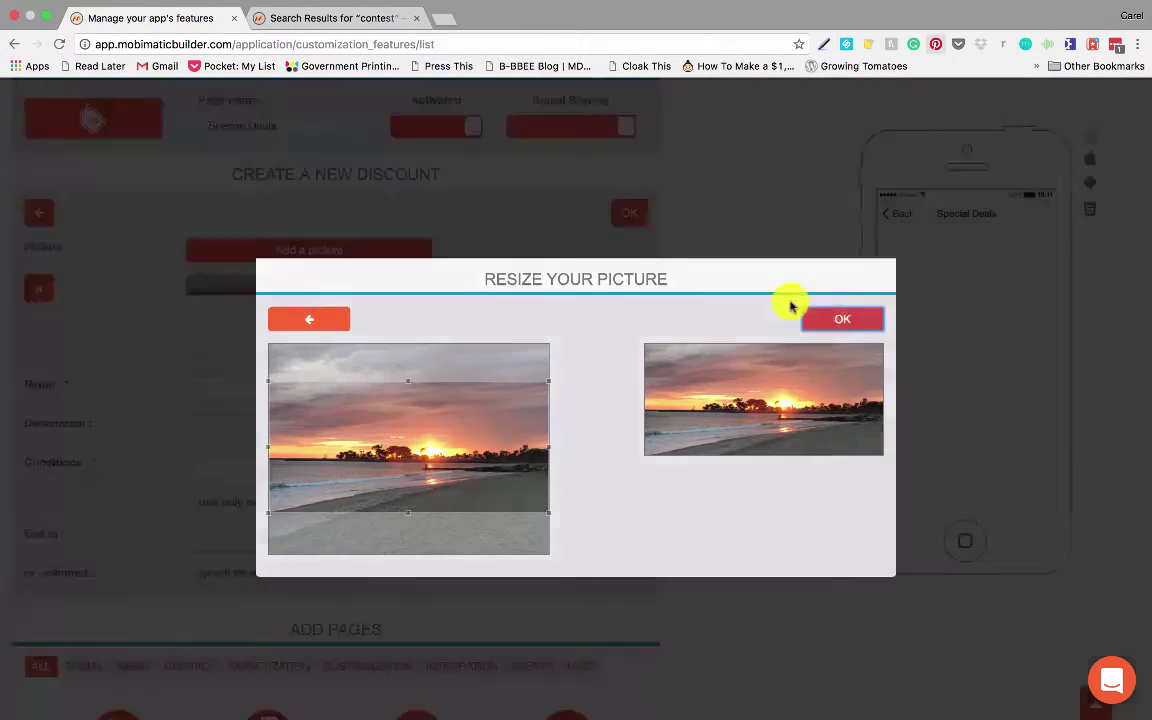
left_click(838, 316)
Enter the name 'Cheap Beach vacation', a description and the discount conditions.
left_click(232, 390)
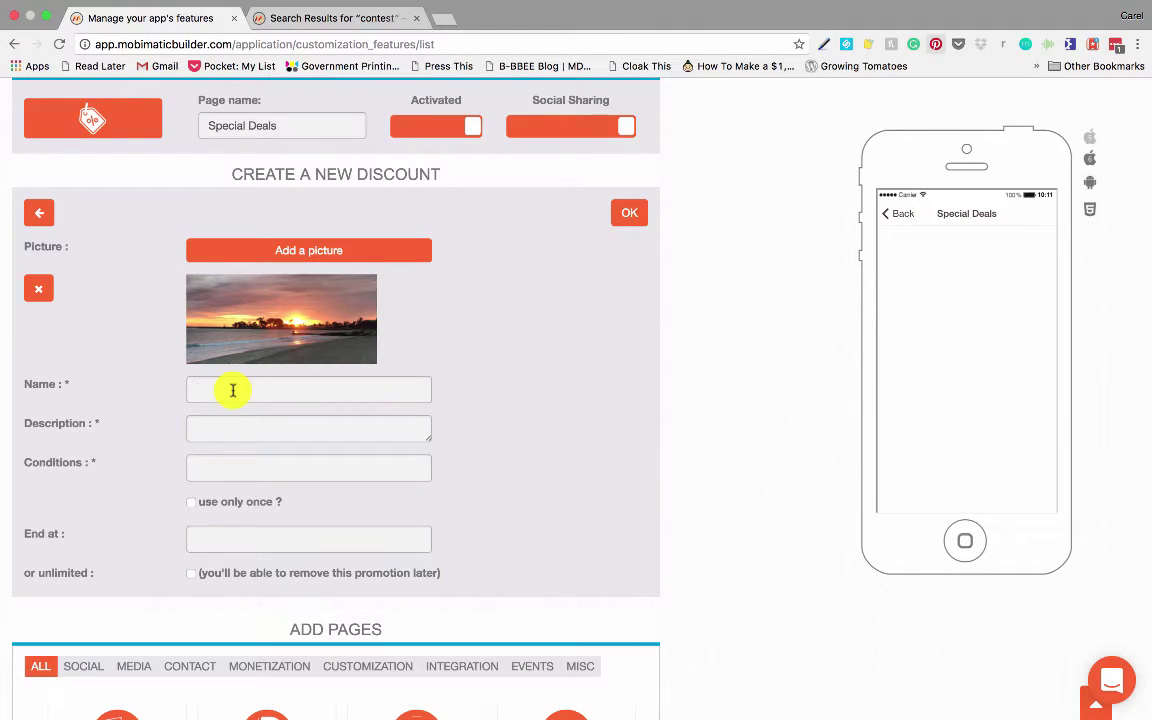
type("Cheap Beach vacation")
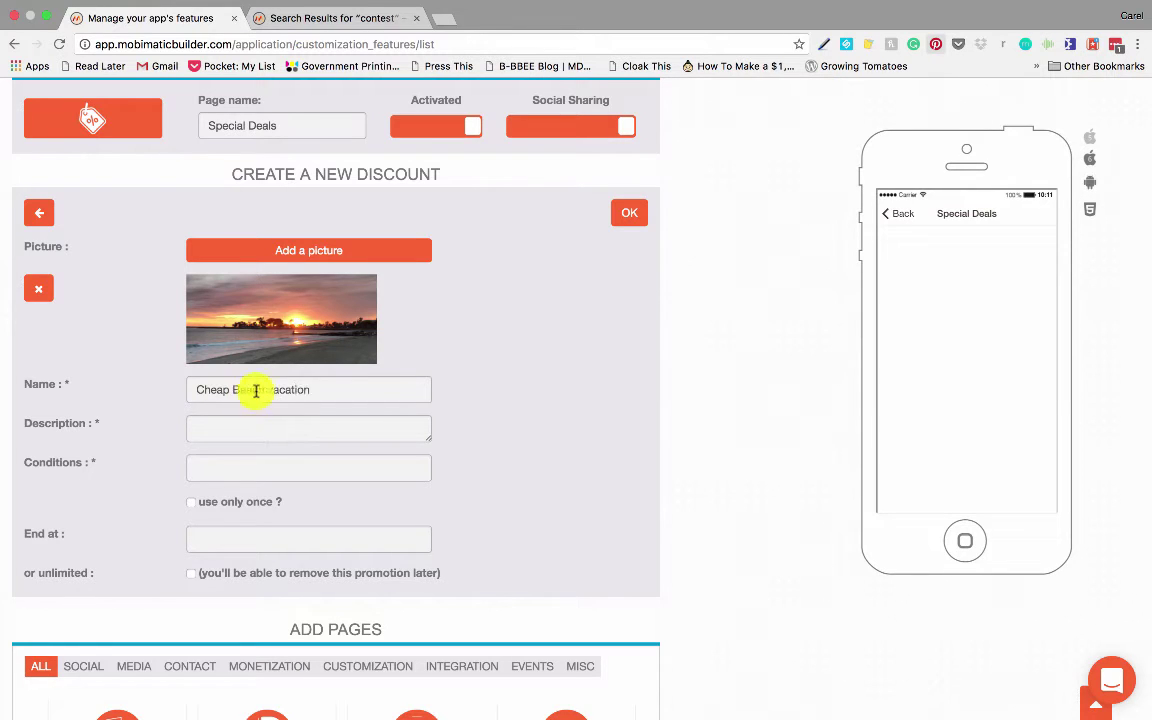
left_click(292, 435)
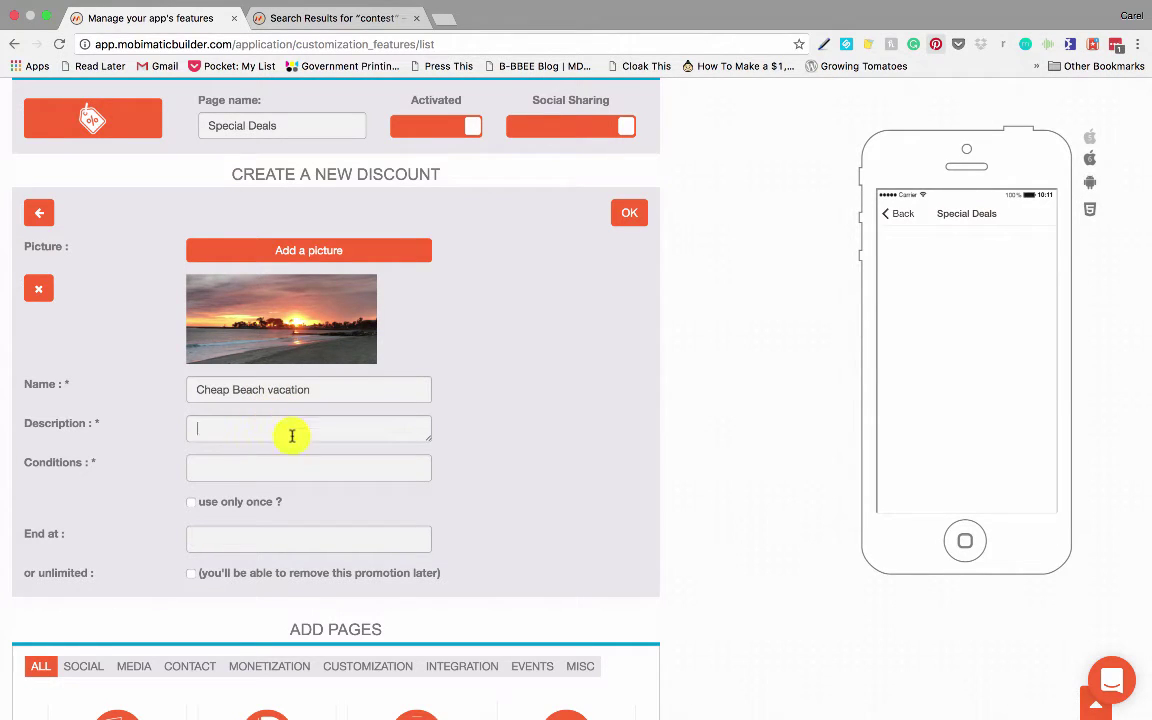
type("Come and live")
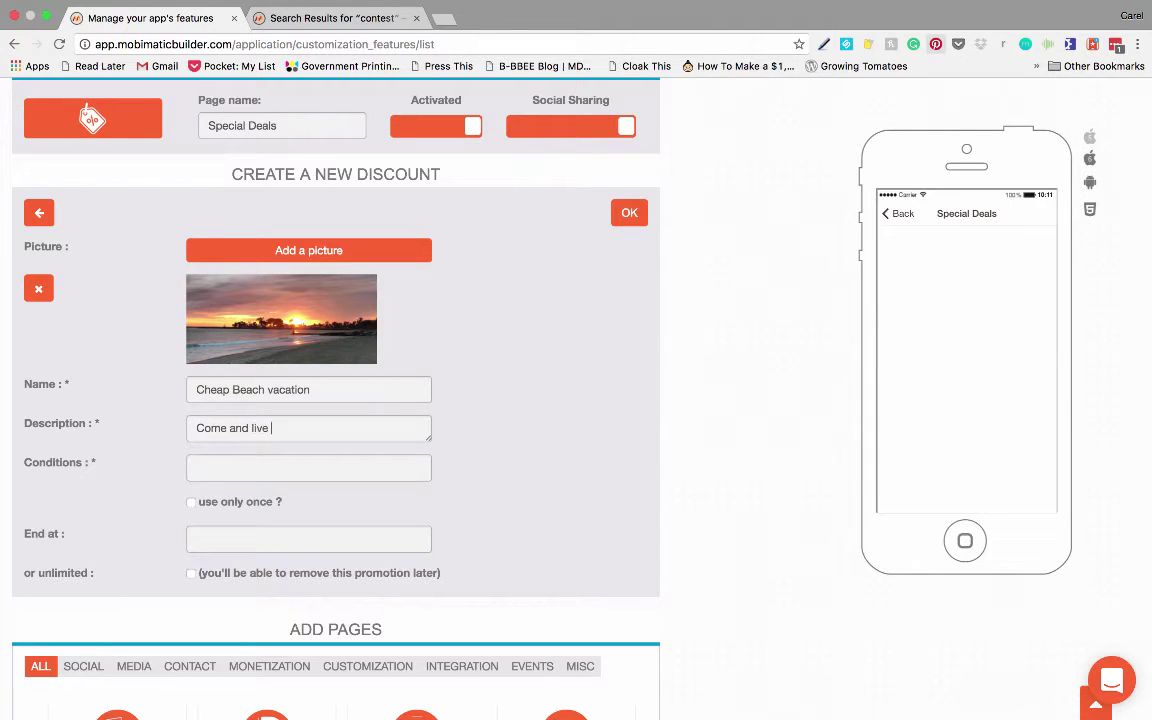
type("re for Nothing")
scroll(296, 437, "up", 2)
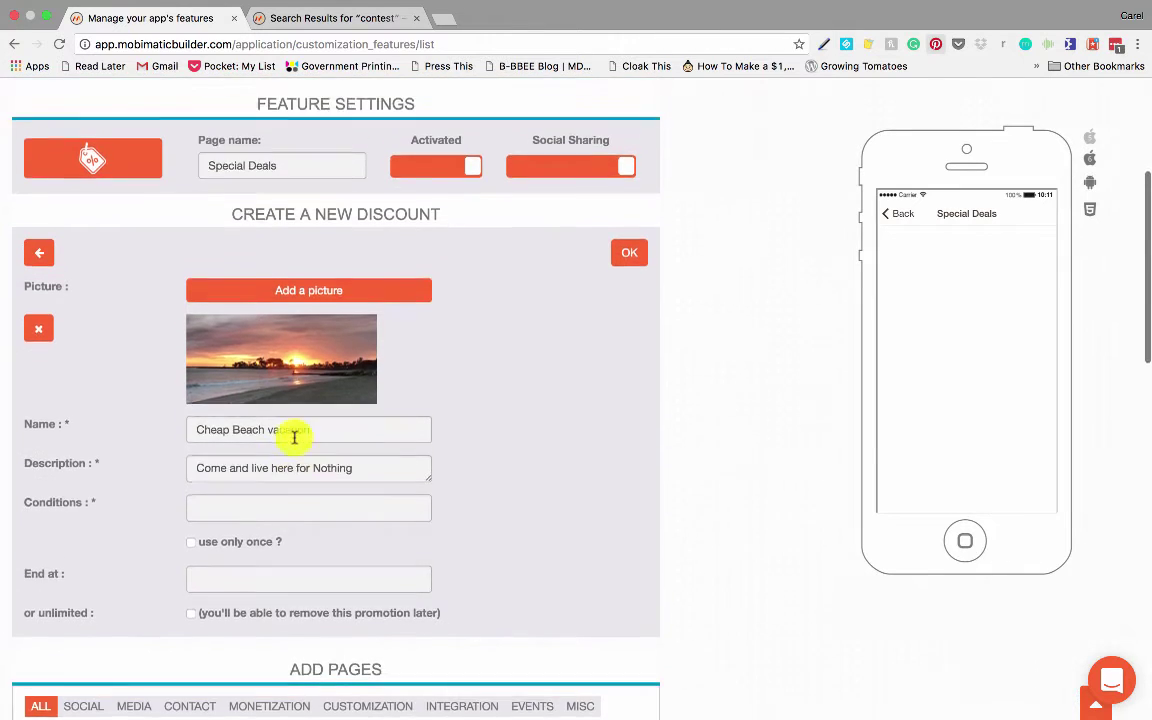
scroll(283, 527, "down", 2)
left_click(280, 490)
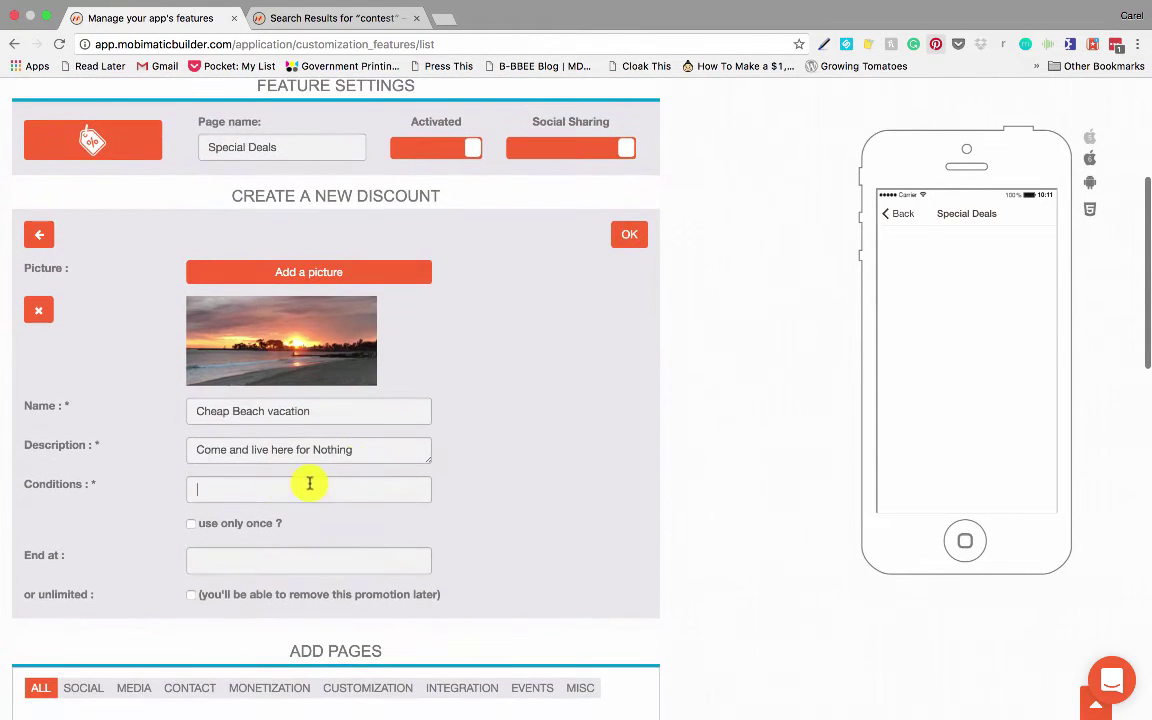
type("You have to")
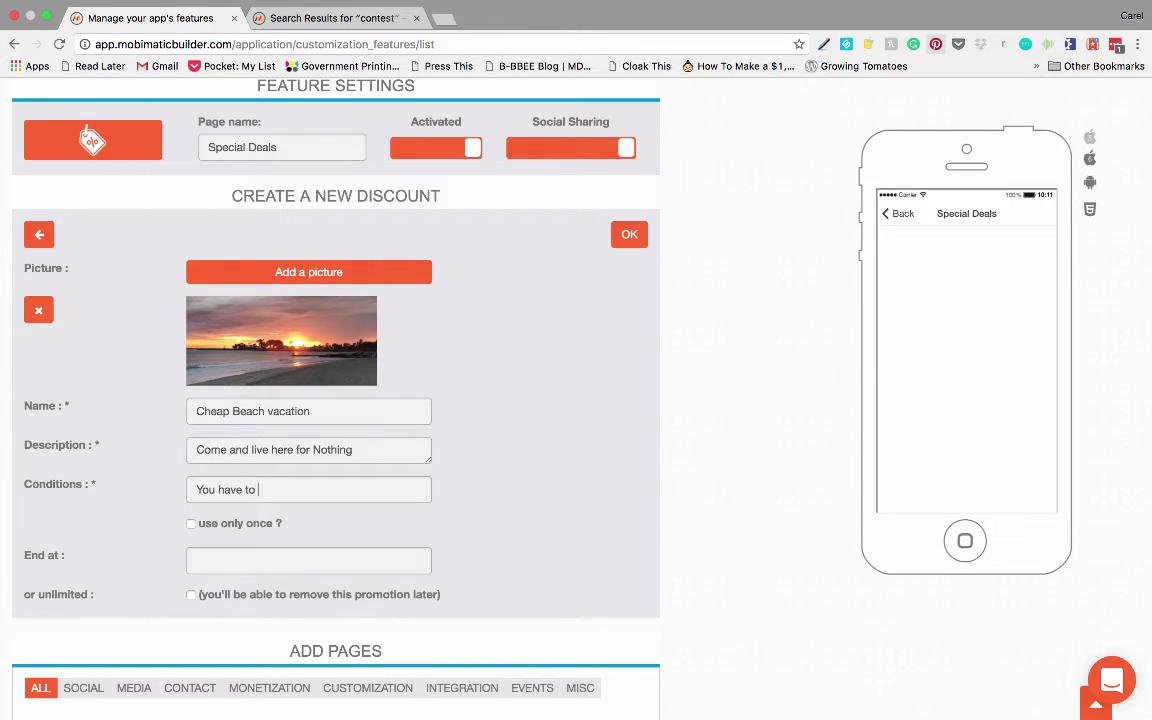
type("be funny though")
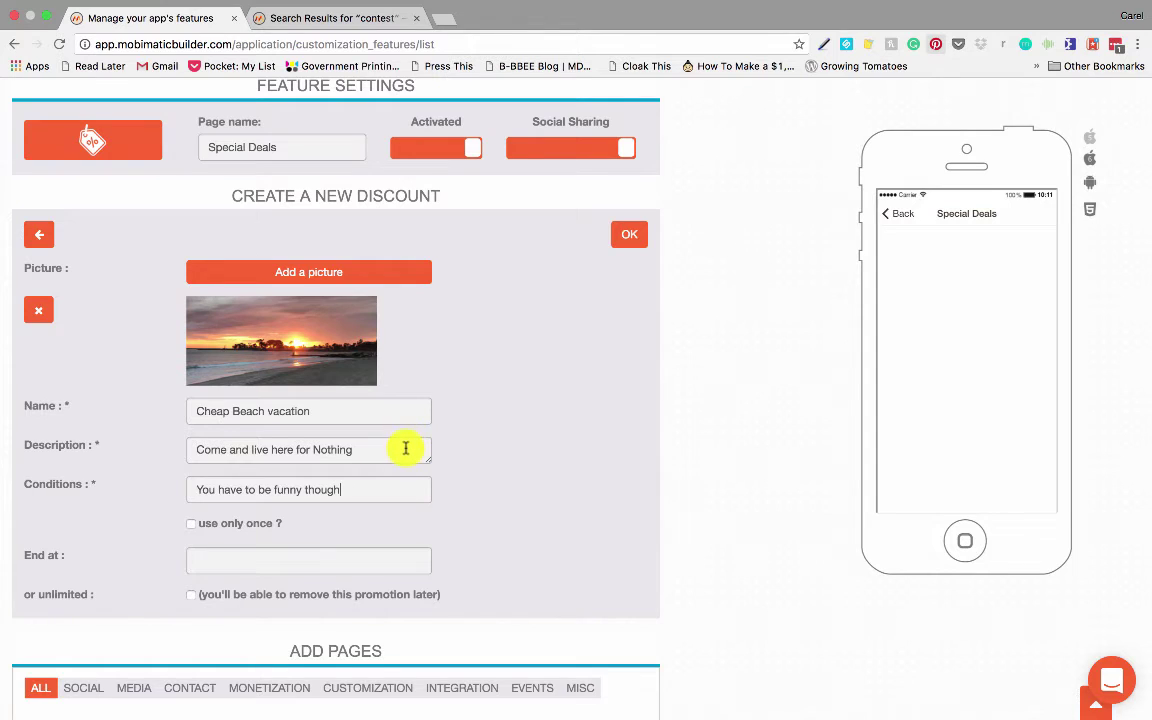
Limit the discount to a single use and set its end date to 2016-11-07.
scroll(390, 440, "down", 3)
scroll(383, 444, "down", 2)
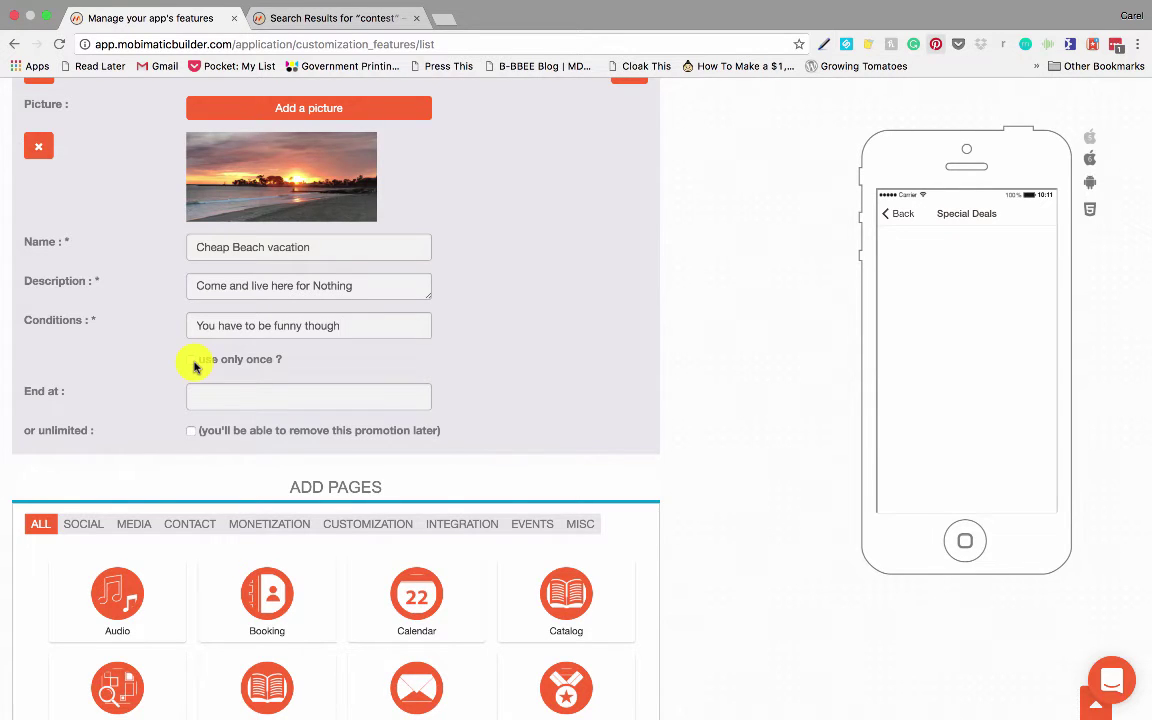
left_click(192, 360)
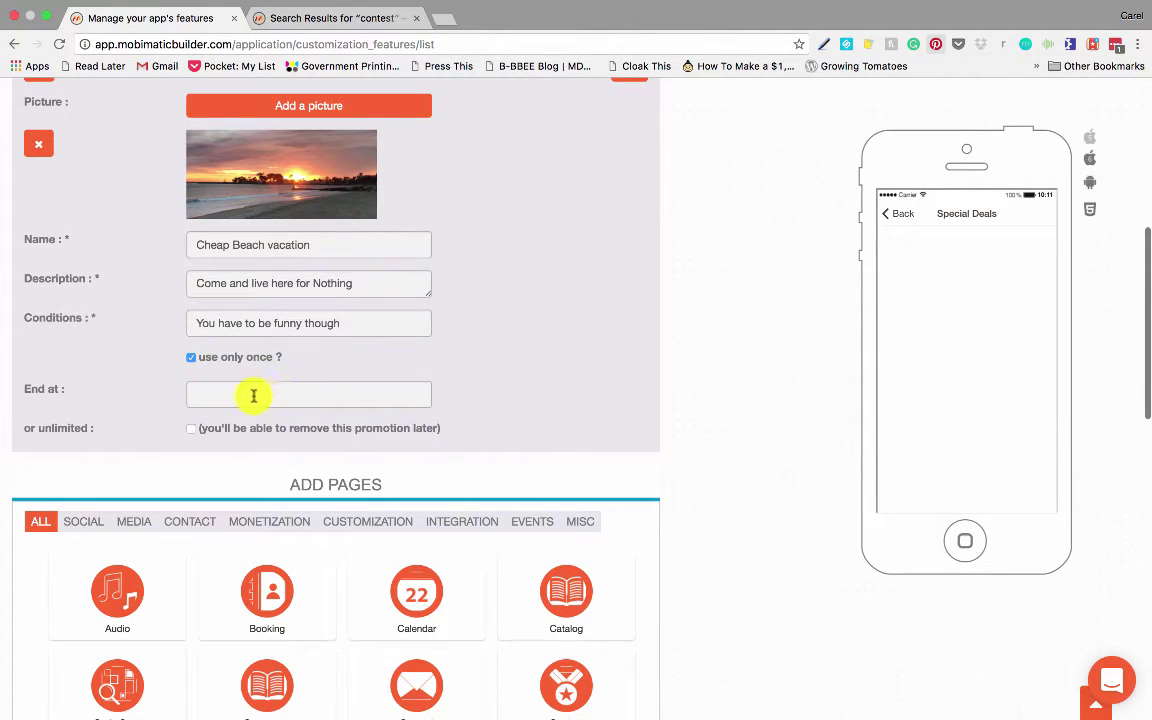
left_click(209, 394)
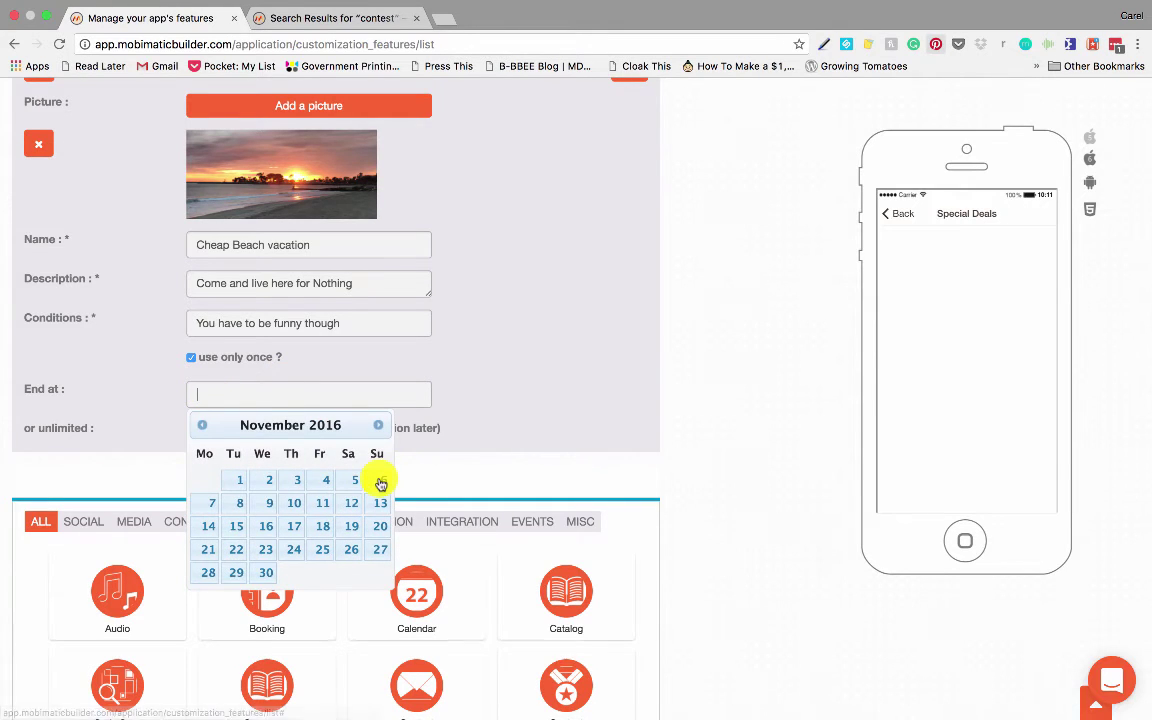
left_click(209, 504)
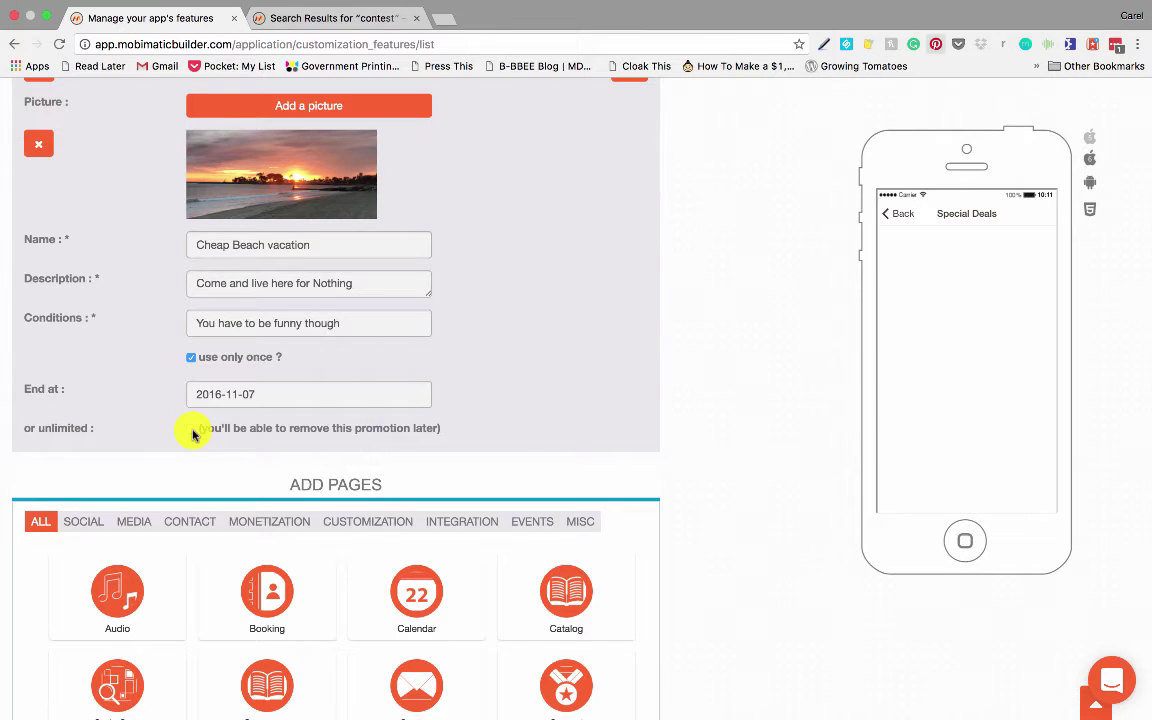
Save the Cheap Beach vacation discount and view its detail page in the phone preview.
scroll(347, 424, "up", 5)
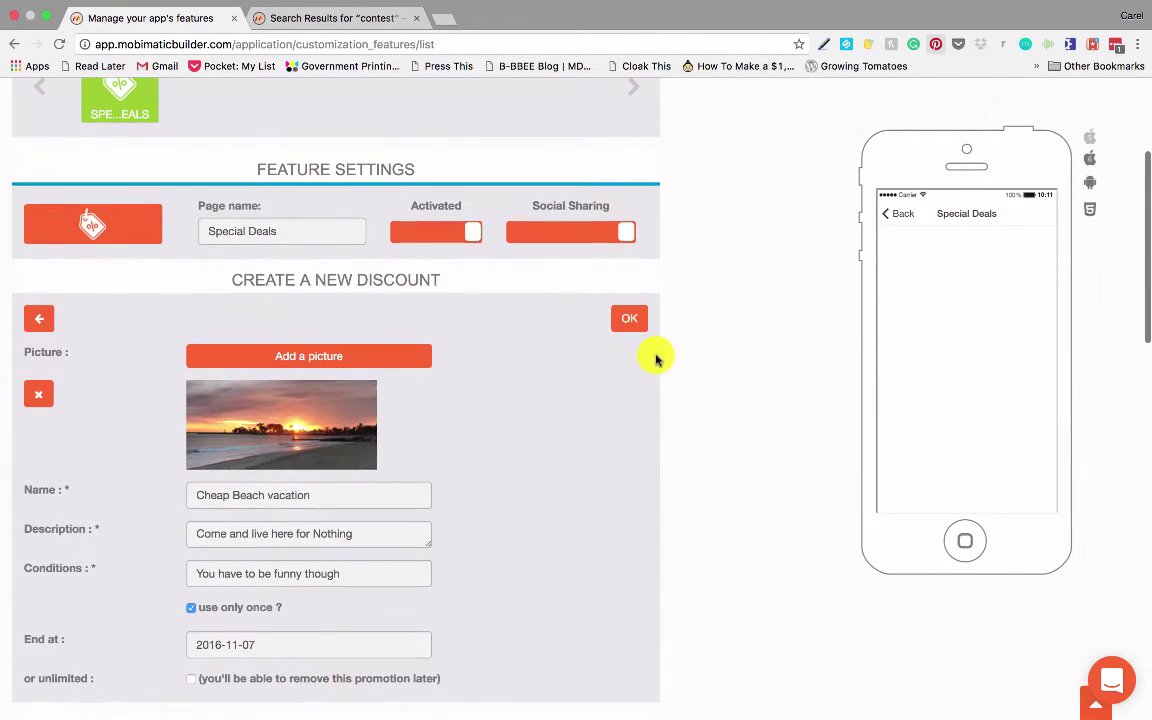
left_click(632, 319)
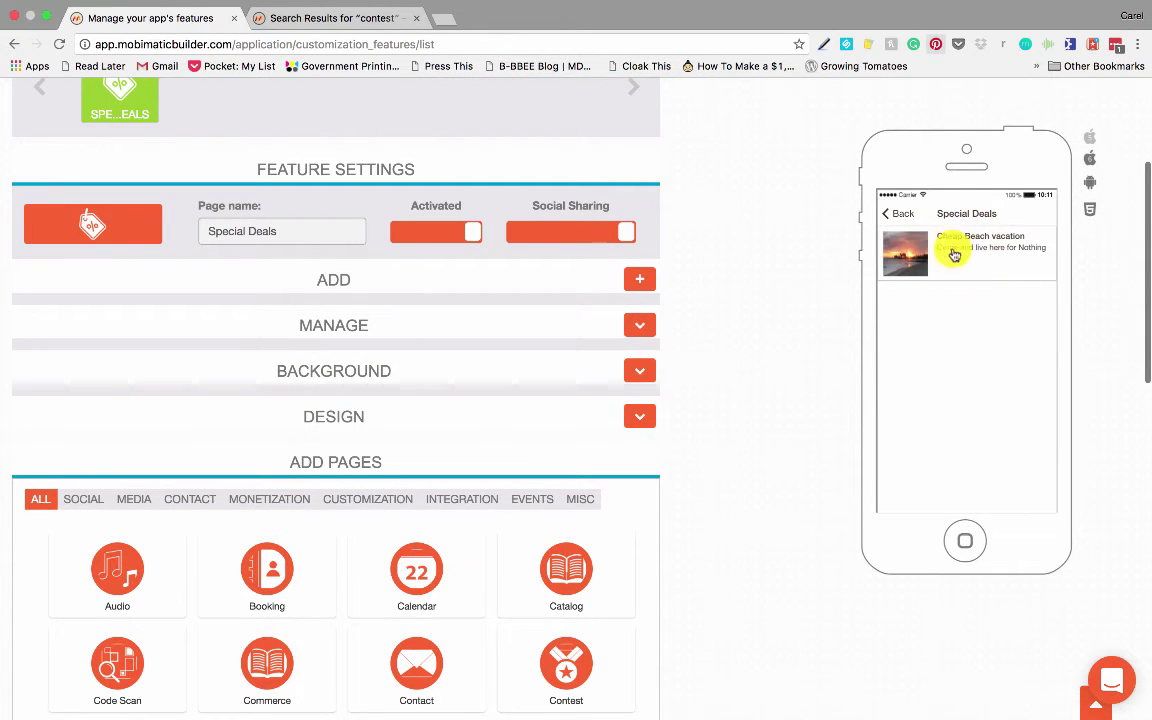
left_click(935, 251)
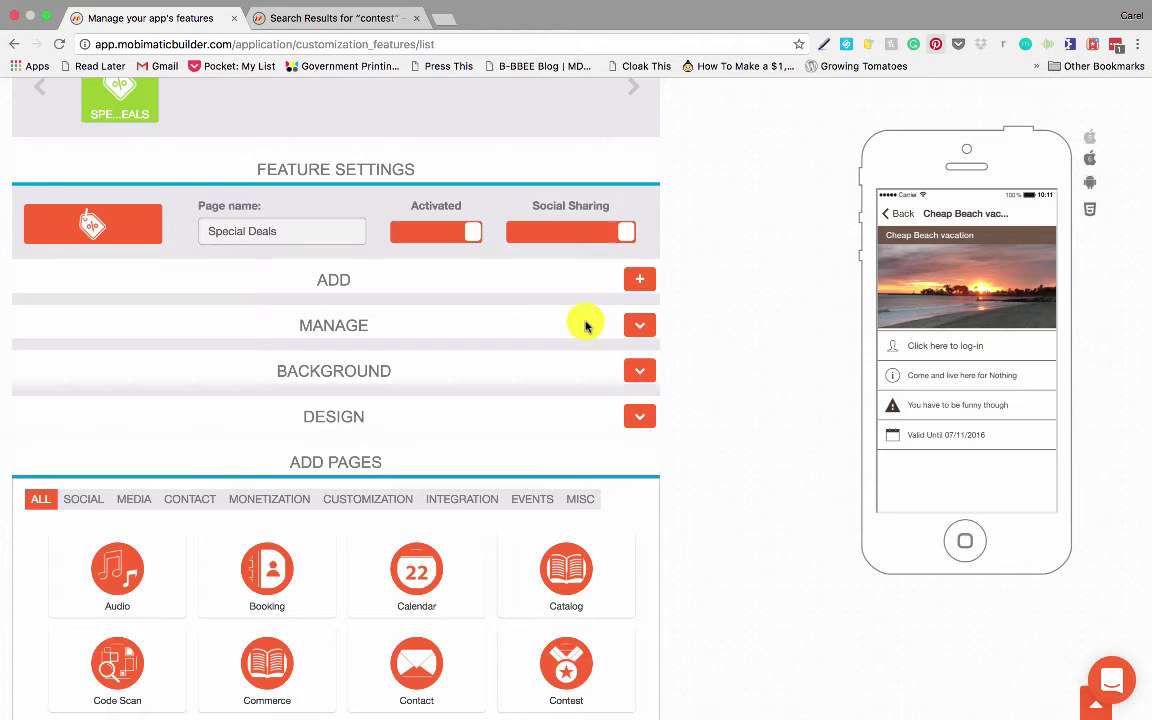
Upload '2016-10-19 13.44.52 copy.png' from the Desktop as the page background image.
left_click(637, 372)
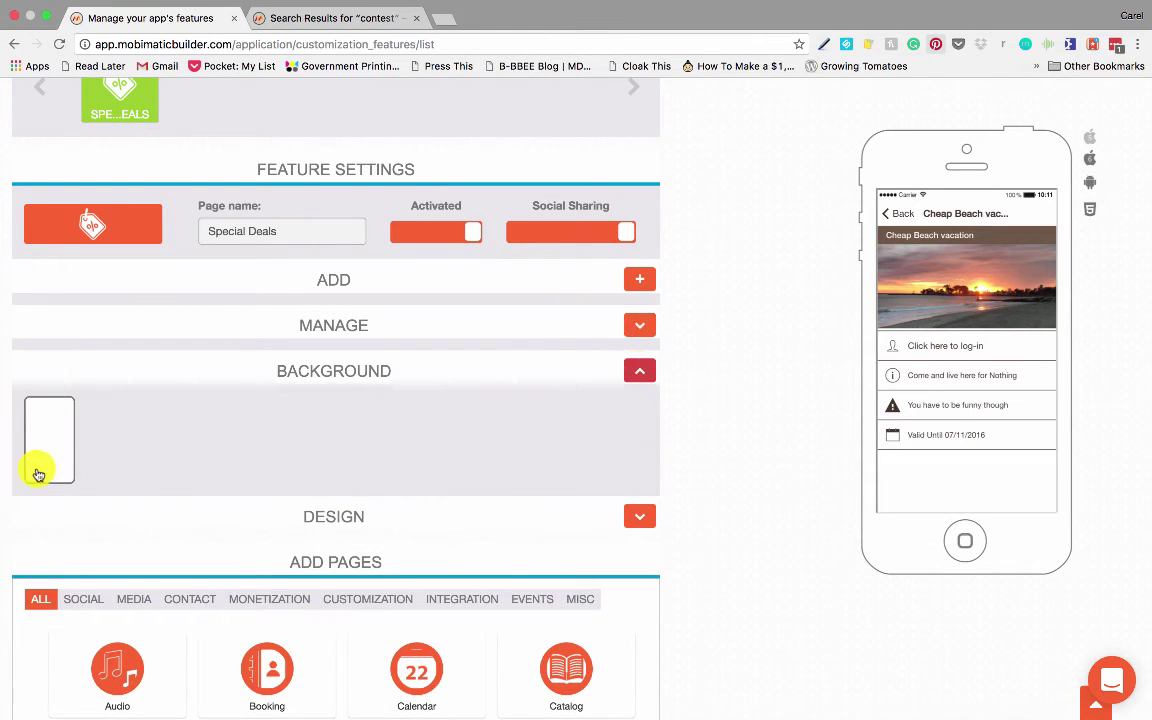
left_click(41, 453)
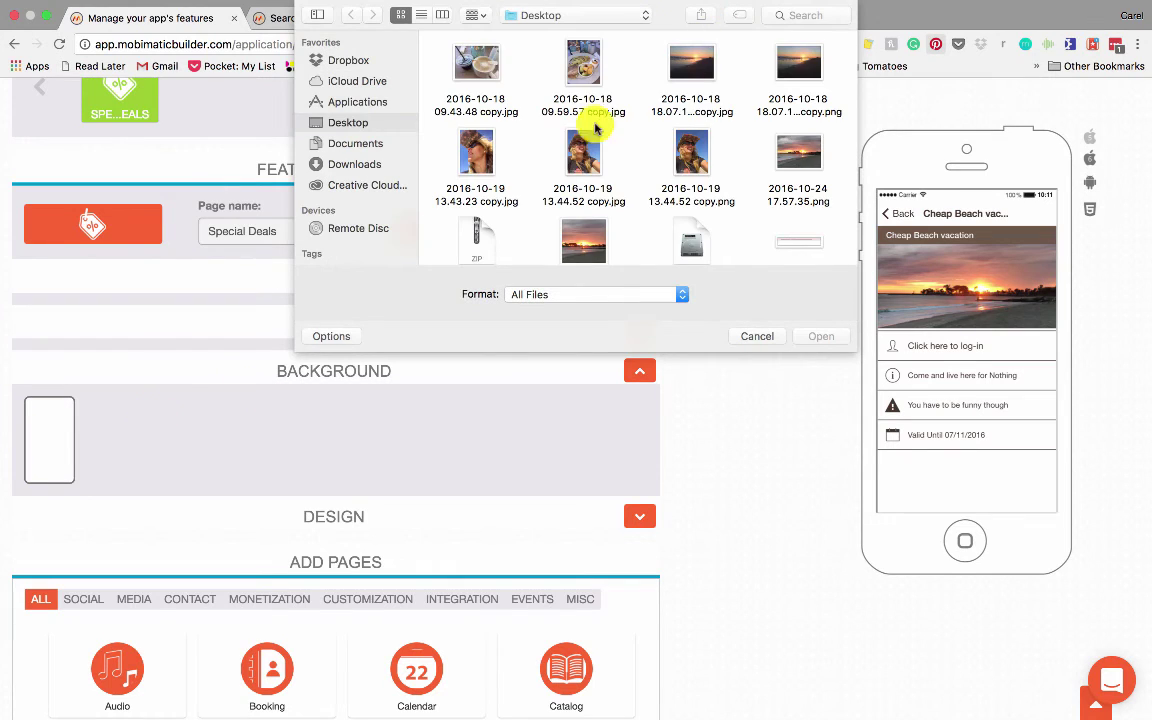
left_click(691, 160)
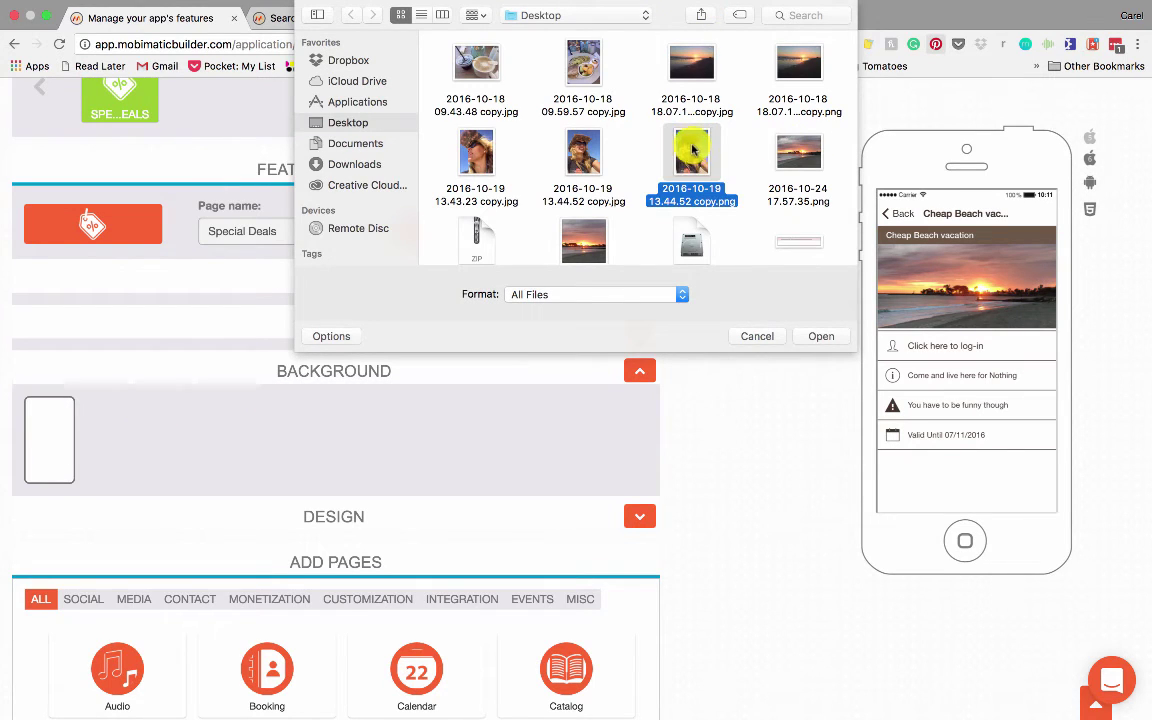
left_click(818, 337)
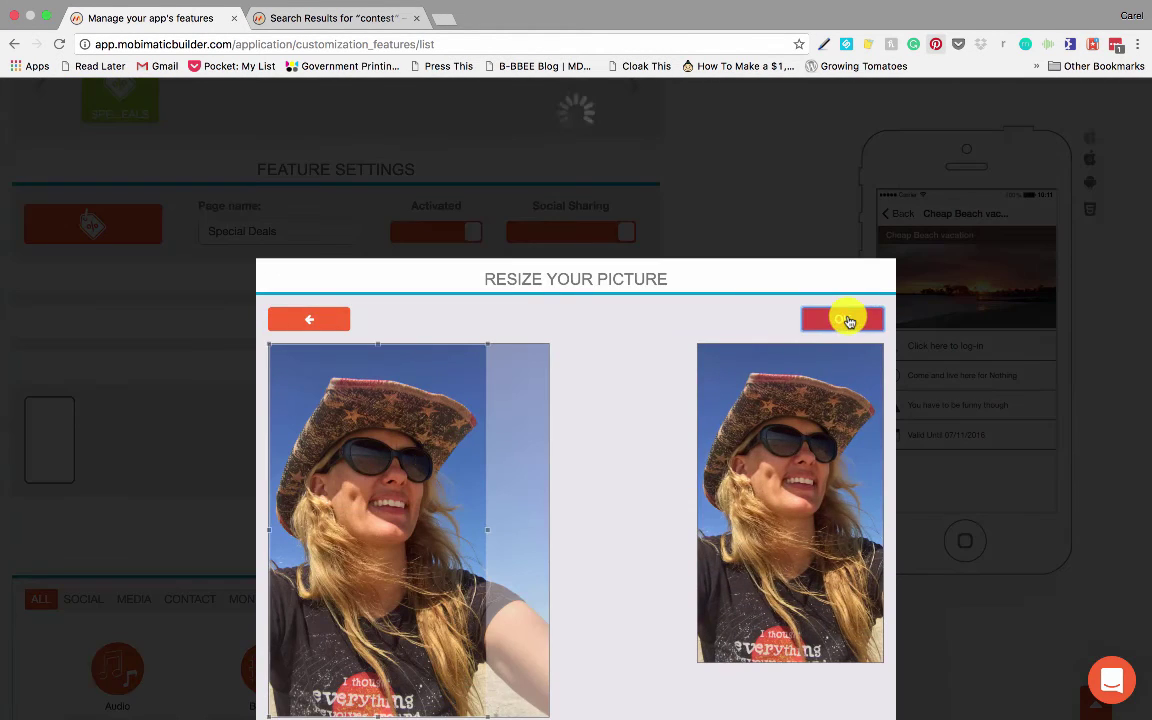
left_click(846, 319)
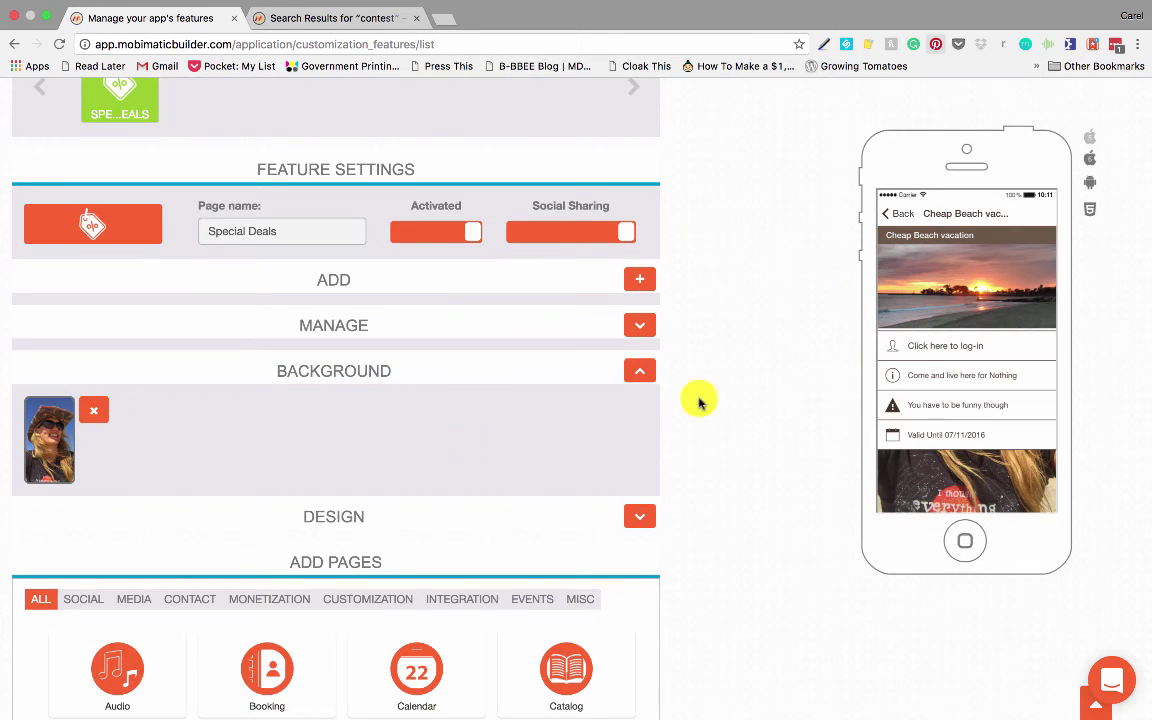
Try the third, fourth and second Design layouts, then choose the first list layout.
scroll(463, 479, "down", 4)
left_click(640, 345)
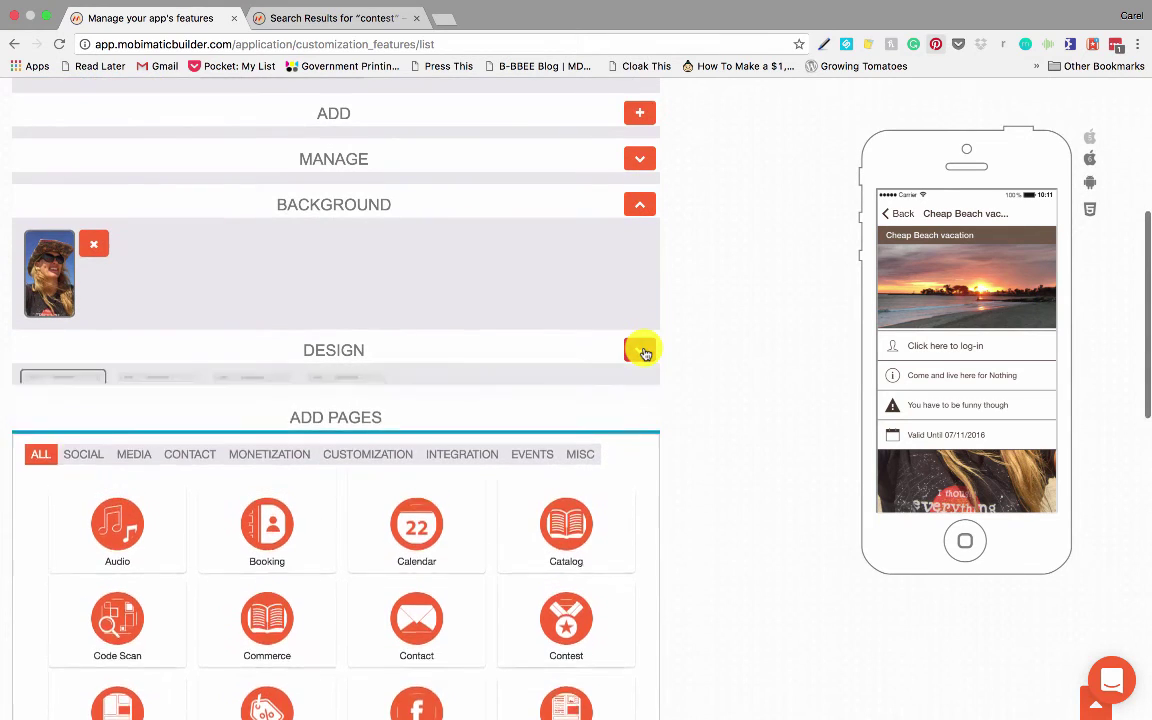
mouse_move(62, 452)
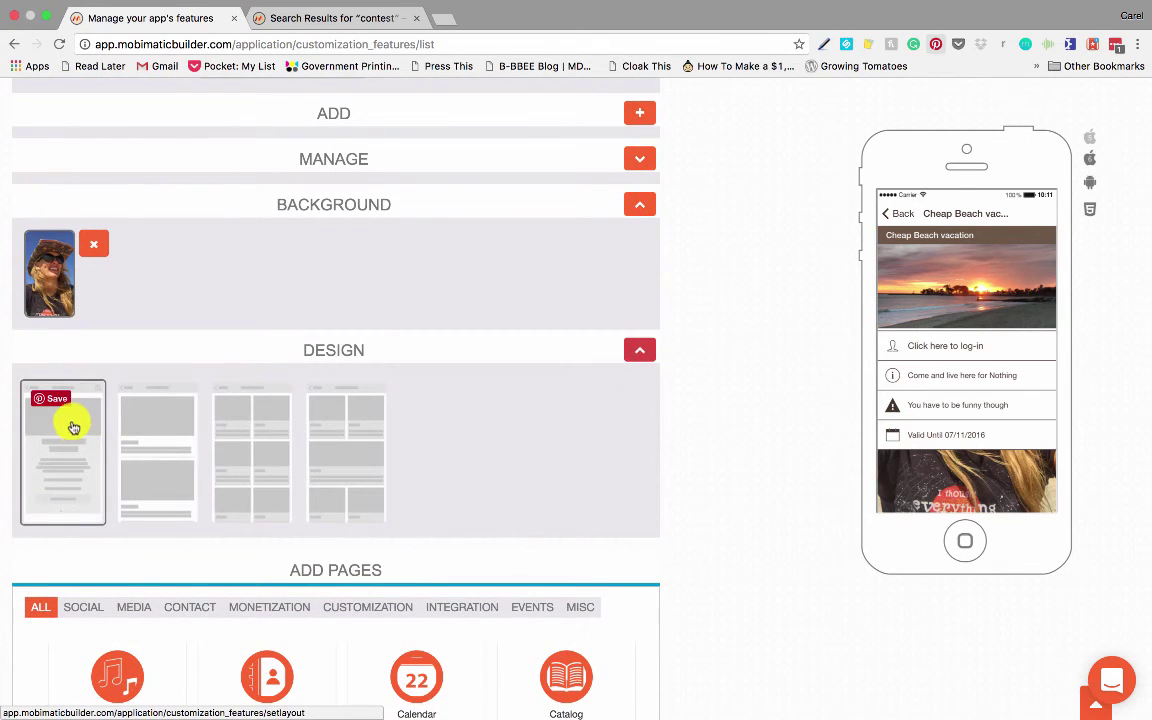
left_click(250, 433)
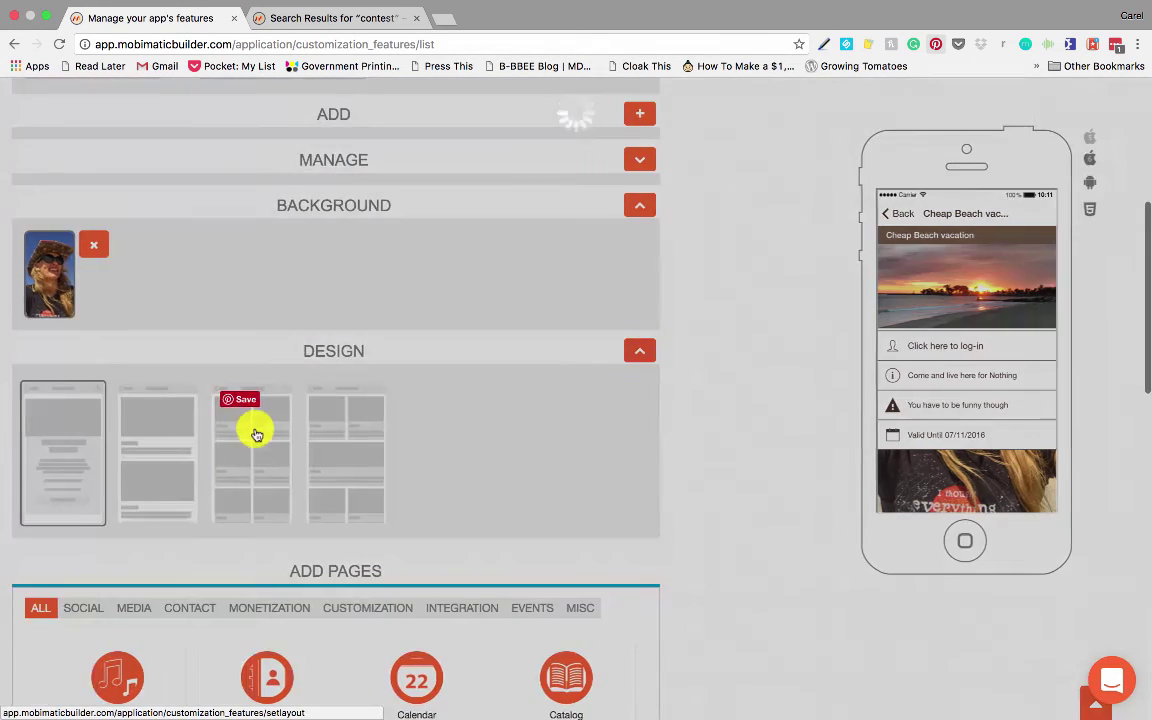
left_click(344, 450)
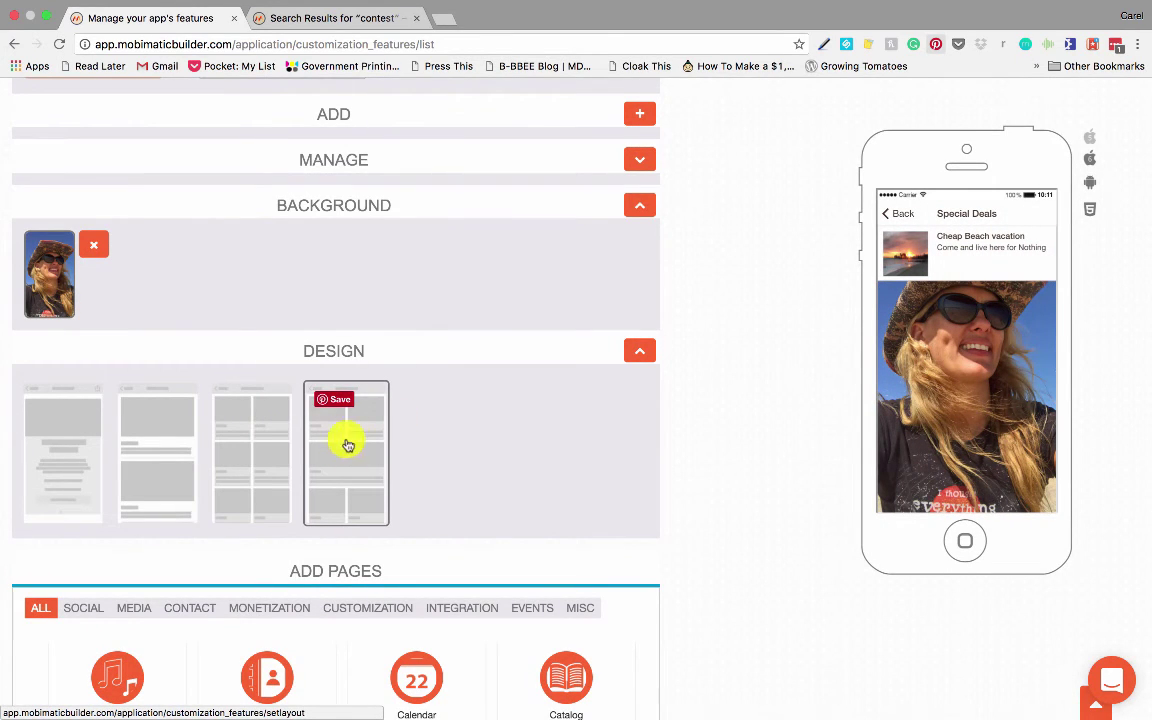
left_click(158, 455)
left_click(57, 455)
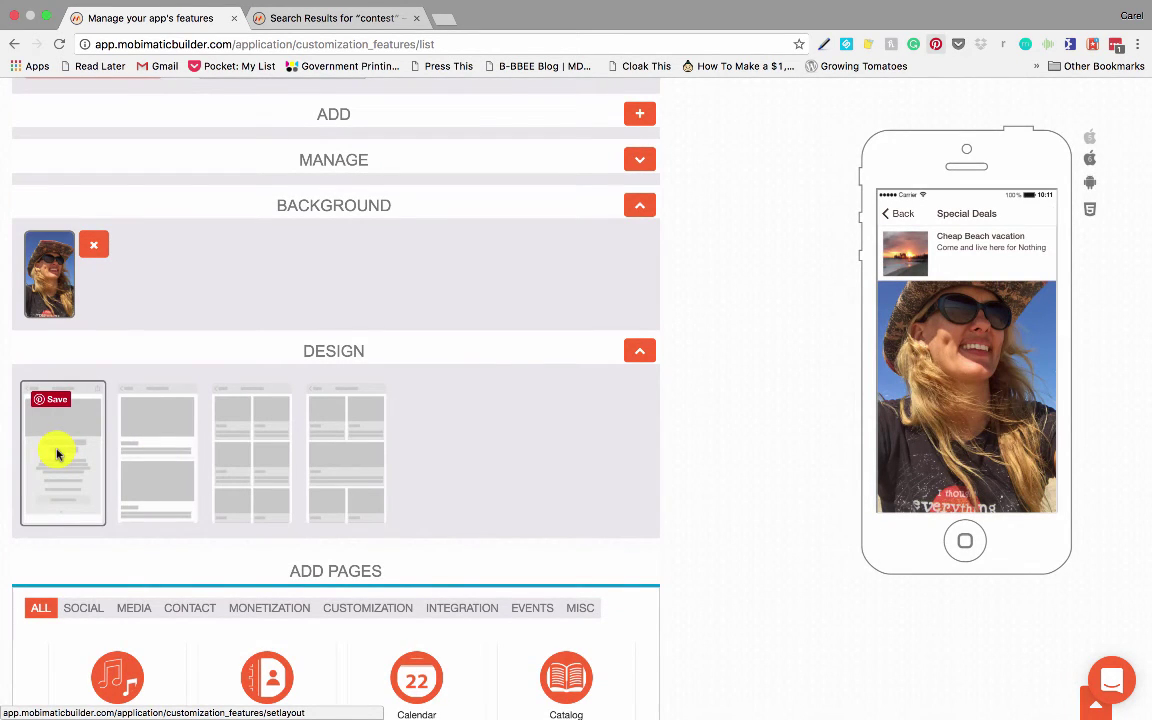
scroll(395, 440, "up", 2)
scroll(400, 442, "up", 2)
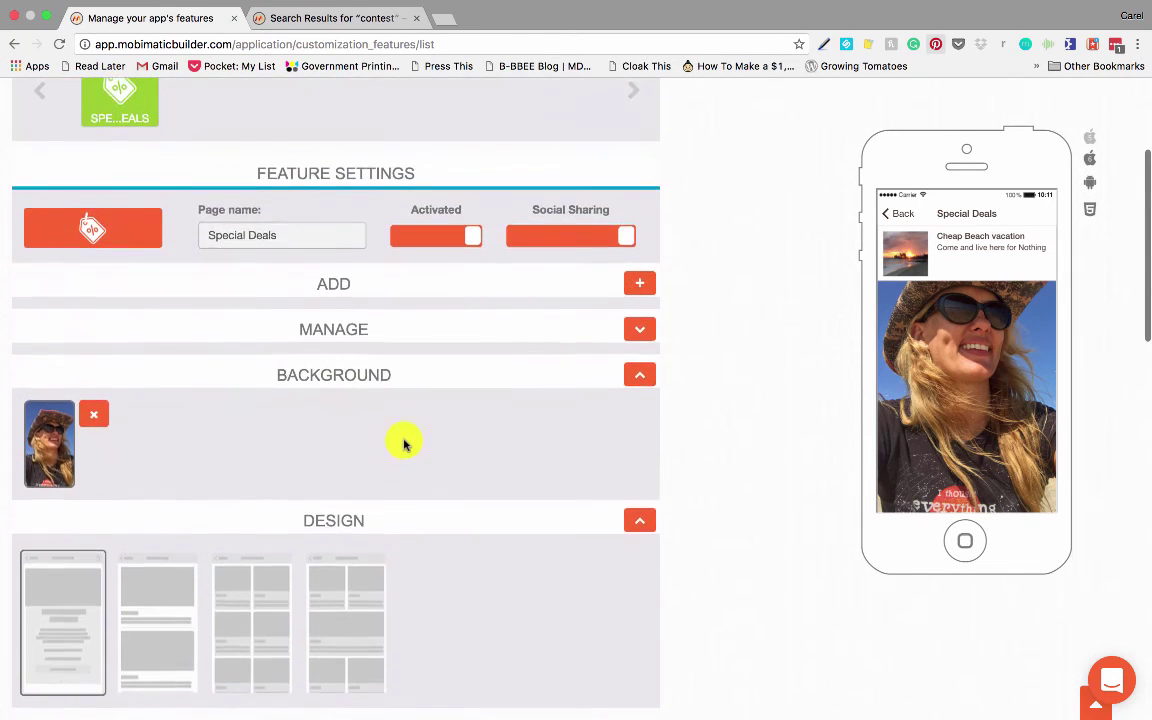
scroll(405, 445, "up", 2)
scroll(405, 445, "down", 1)
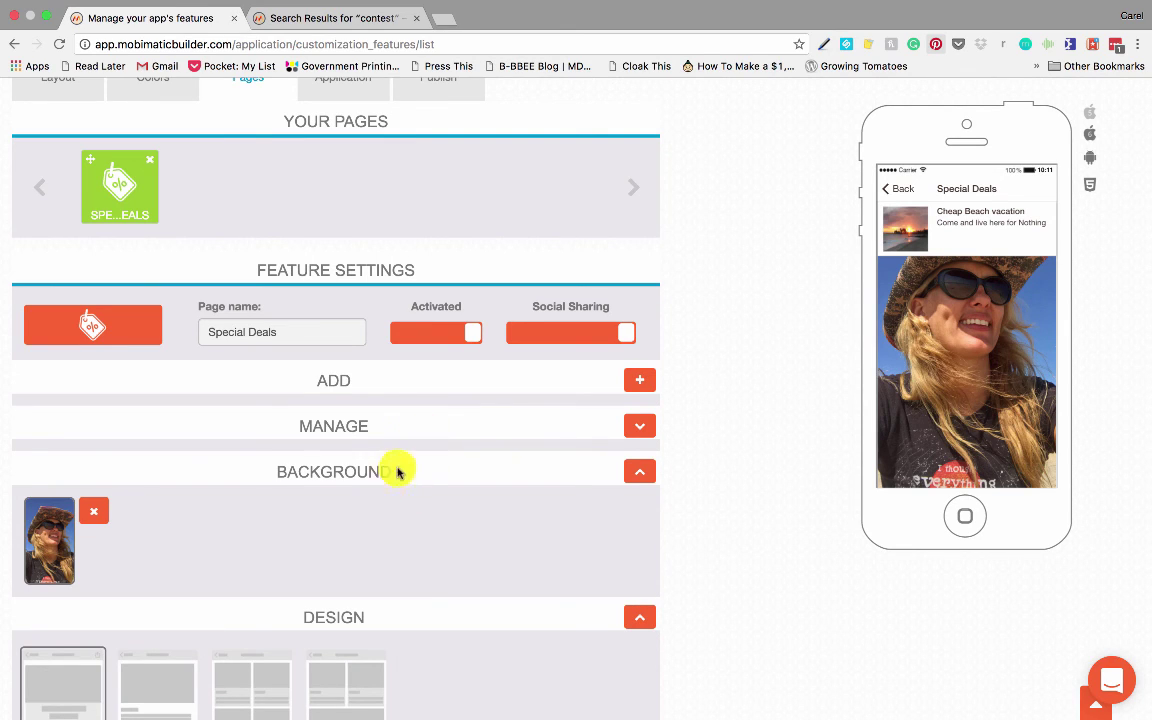
scroll(386, 483, "down", 2)
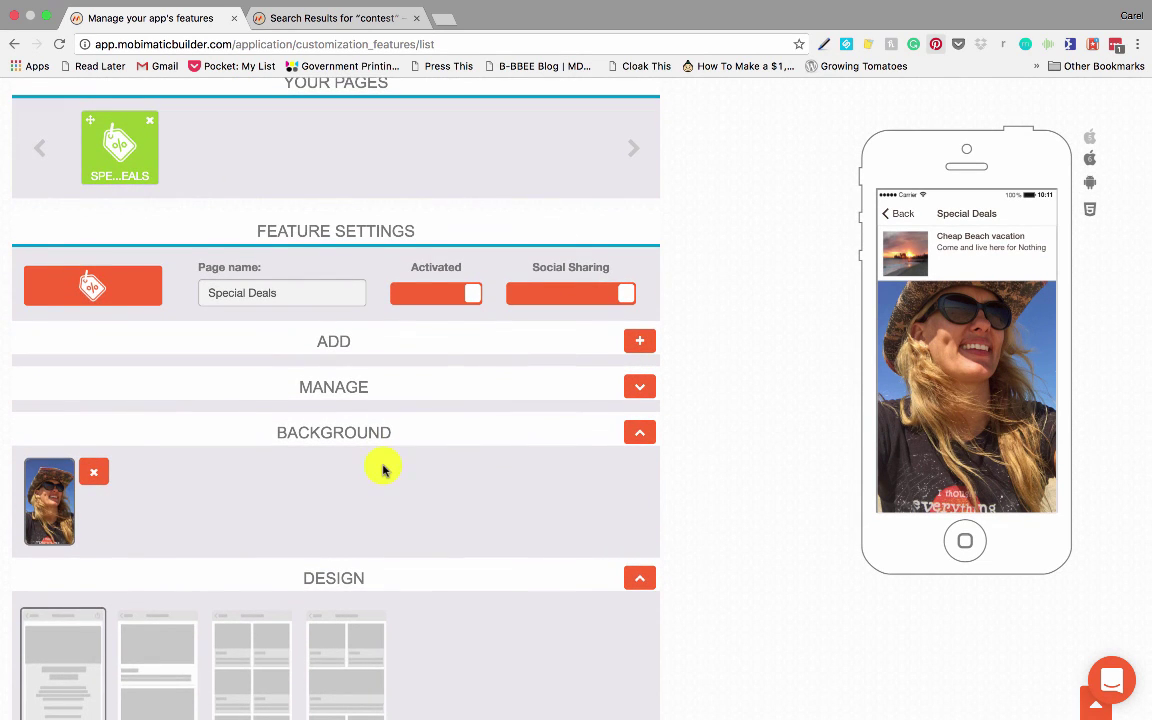
scroll(384, 467, "up", 3)
scroll(382, 468, "up", 1)
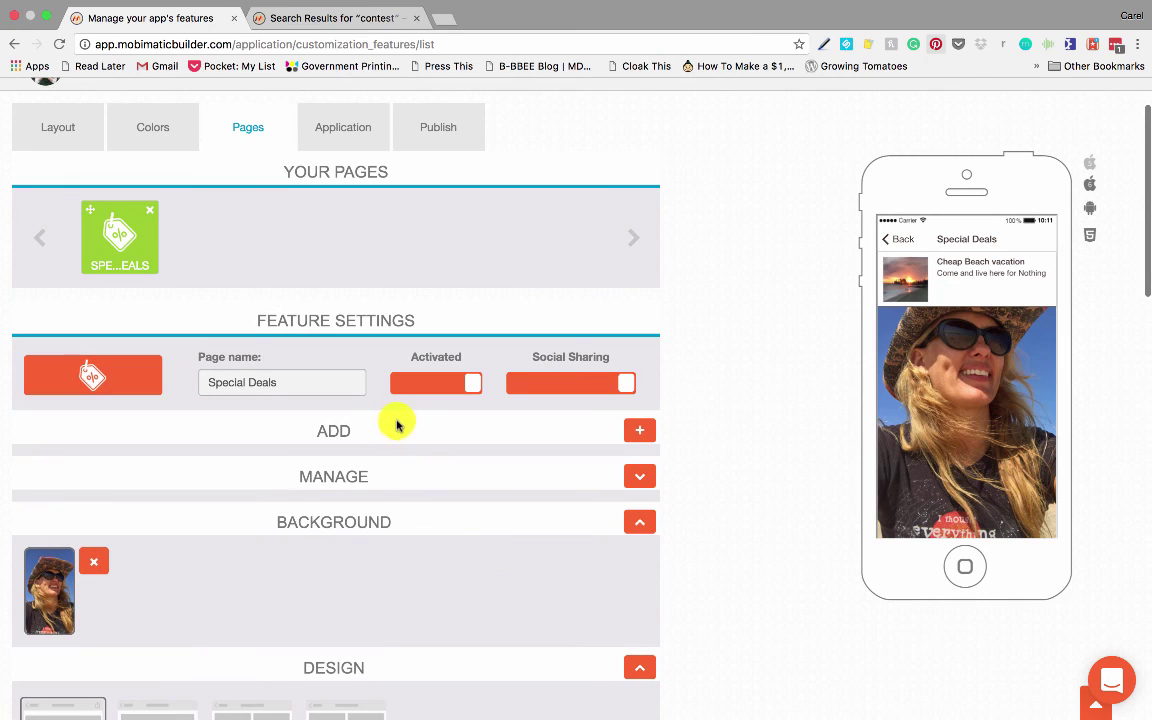